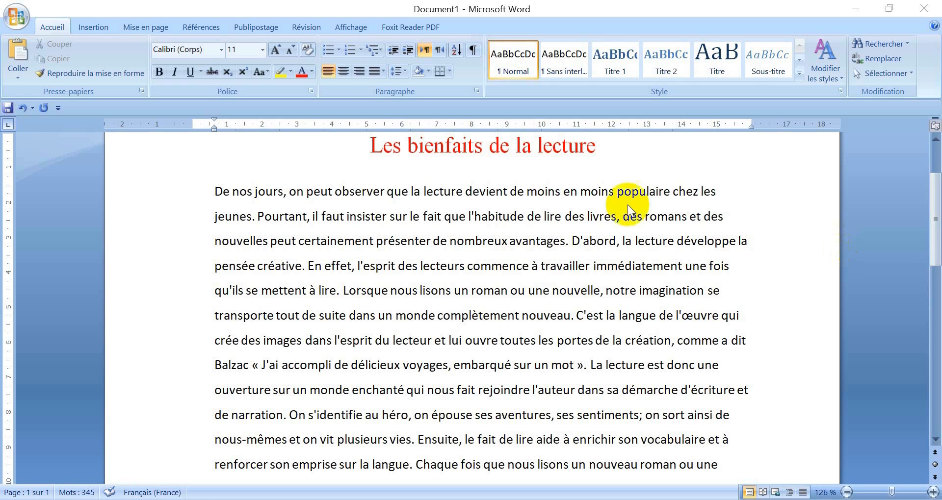
{"action": "left_click", "coordinate": [102, 28]}
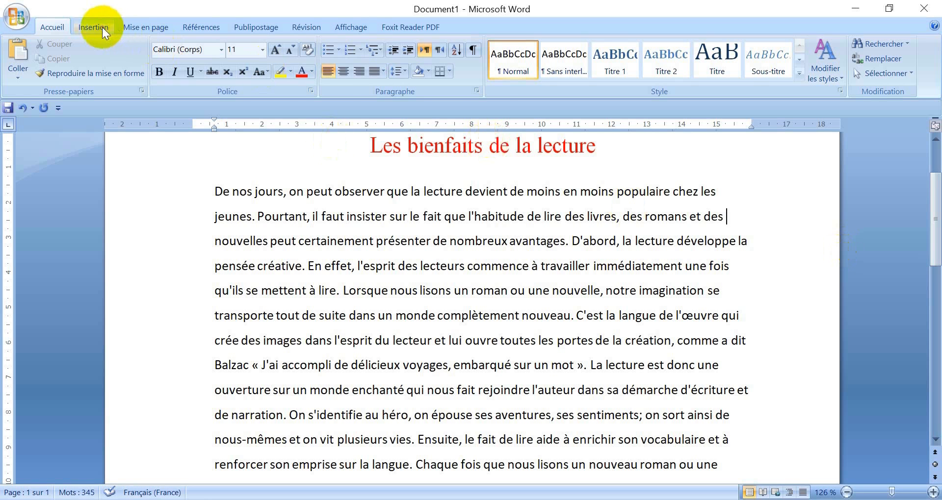
{"action": "left_click", "coordinate": [102, 28]}
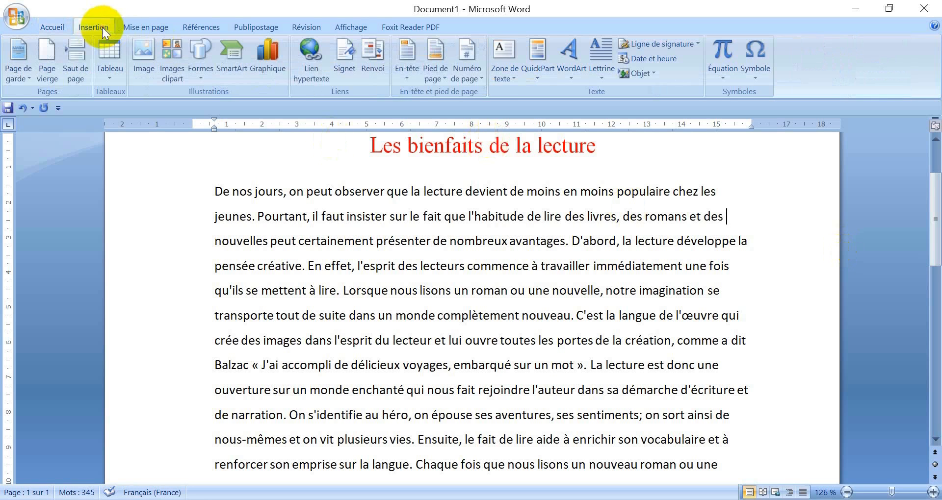
{"action": "left_click", "coordinate": [148, 67]}
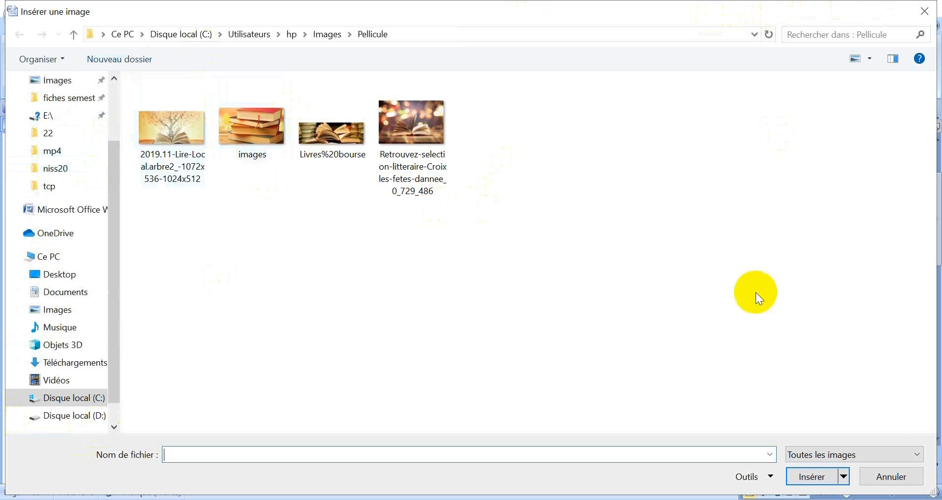
{"action": "left_click", "coordinate": [878, 478]}
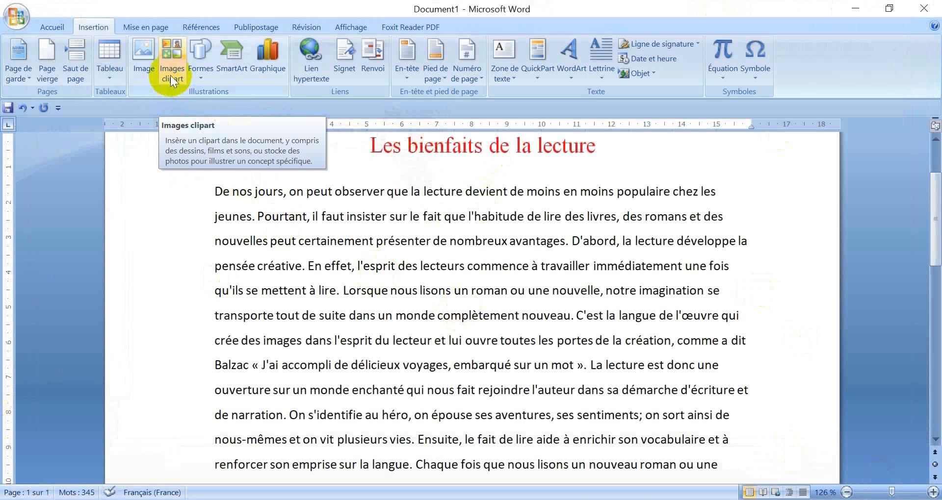
- Open the clip art search, enter "sport" as the search term and include all collections (Partout)
{"action": "left_click", "coordinate": [172, 79]}
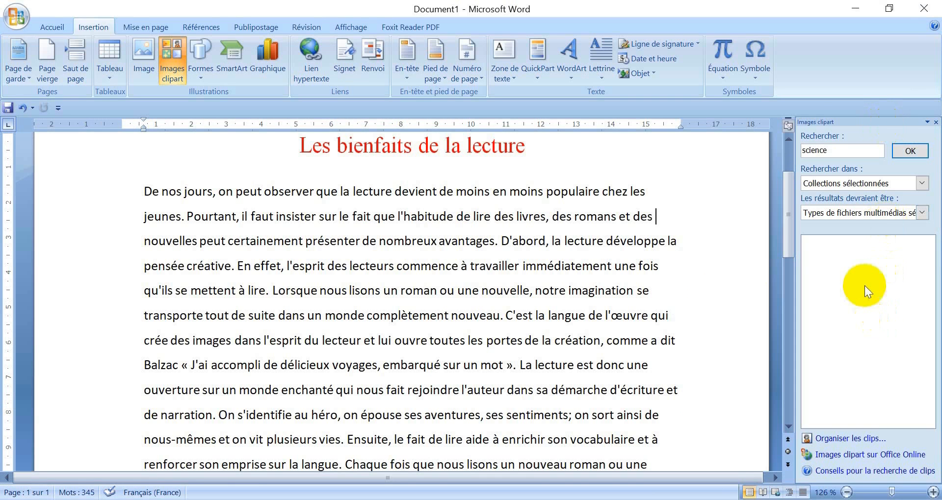
{"action": "left_click", "coordinate": [850, 151]}
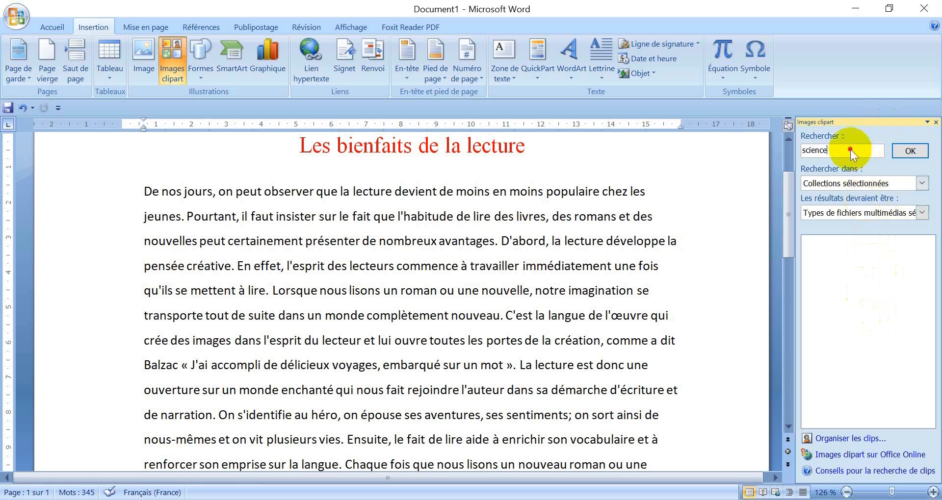
{"action": "left_click_drag", "start_coordinate": [850, 149], "coordinate": [784, 150]}
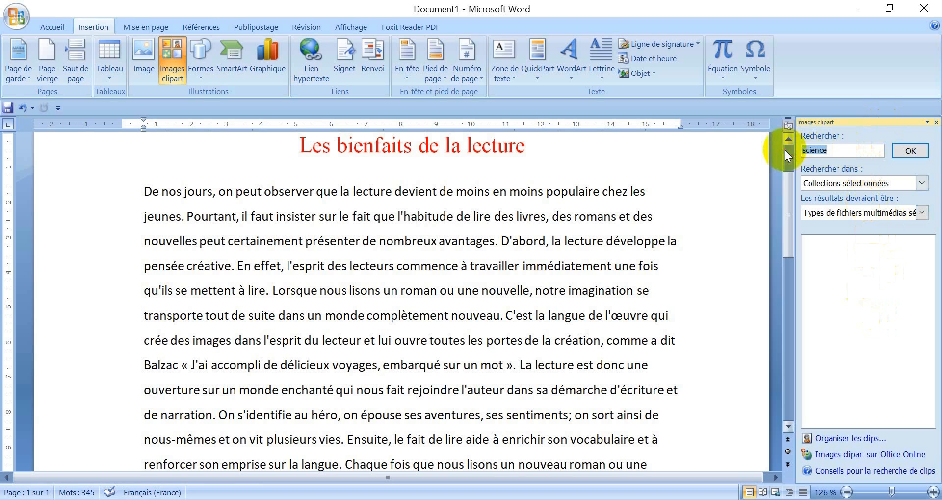
{"action": "type", "text": "sport"}
{"action": "left_click", "coordinate": [923, 182]}
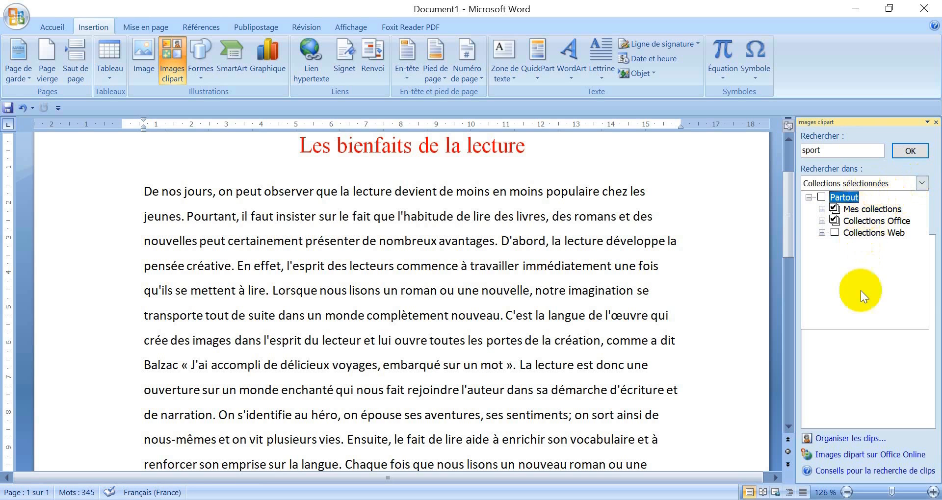
{"action": "left_click", "coordinate": [821, 197]}
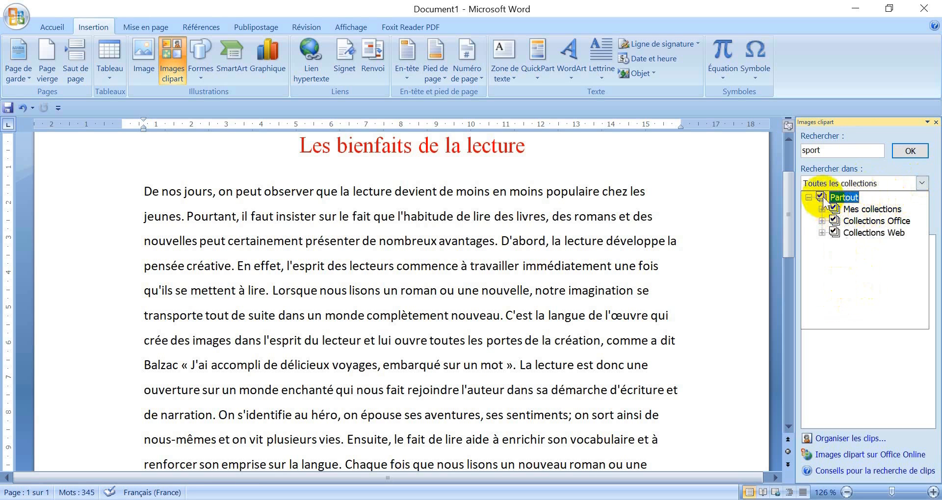
{"action": "left_click", "coordinate": [864, 137]}
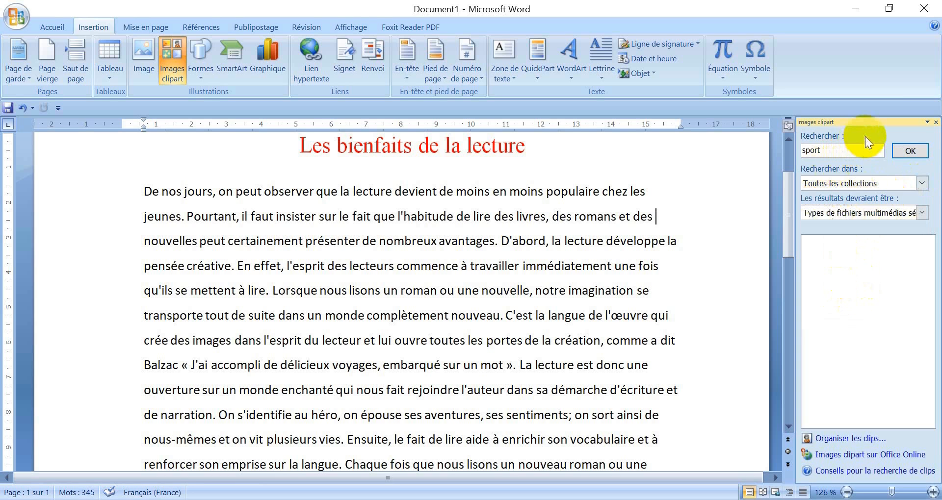
- Include all media file types in the clip art search, run it and browse the results
{"action": "left_click", "coordinate": [921, 215]}
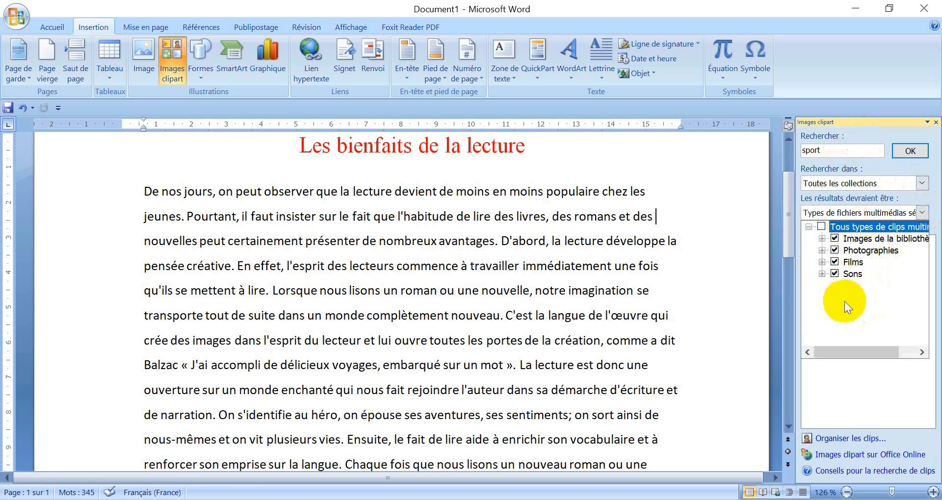
{"action": "left_click", "coordinate": [821, 227]}
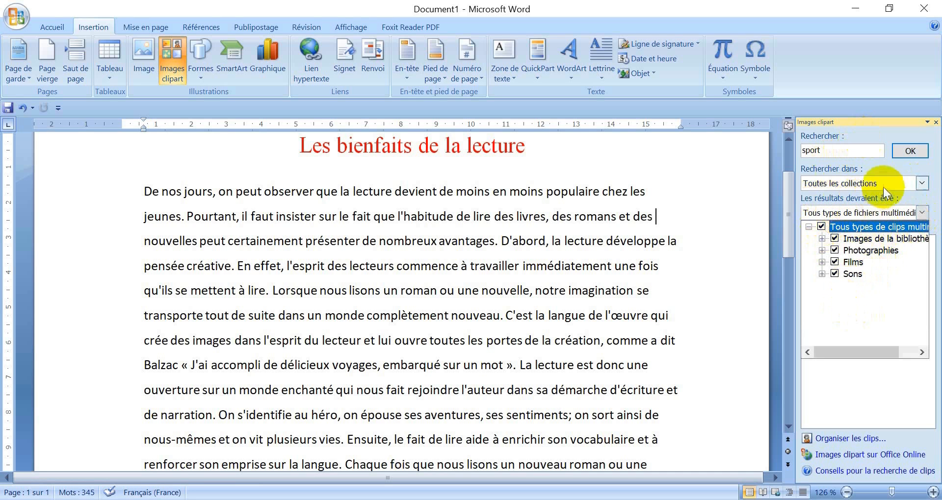
{"action": "left_click", "coordinate": [881, 169]}
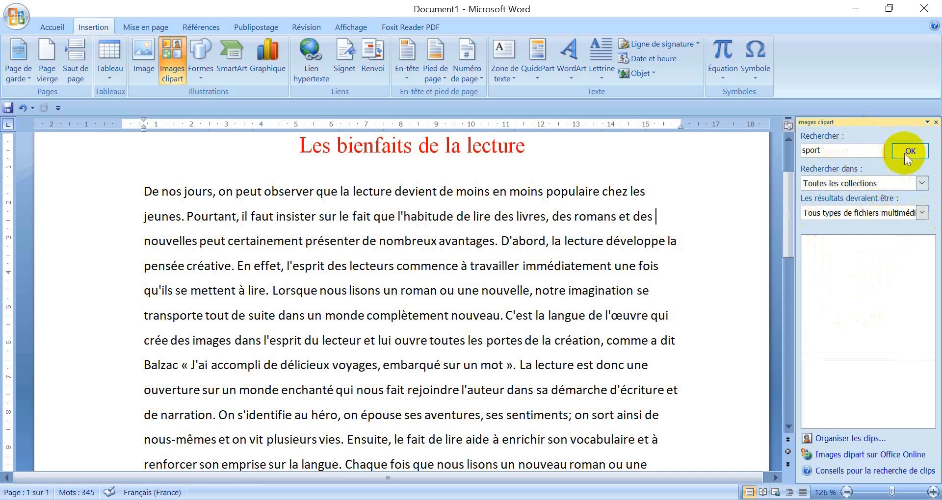
{"action": "left_click", "coordinate": [905, 152]}
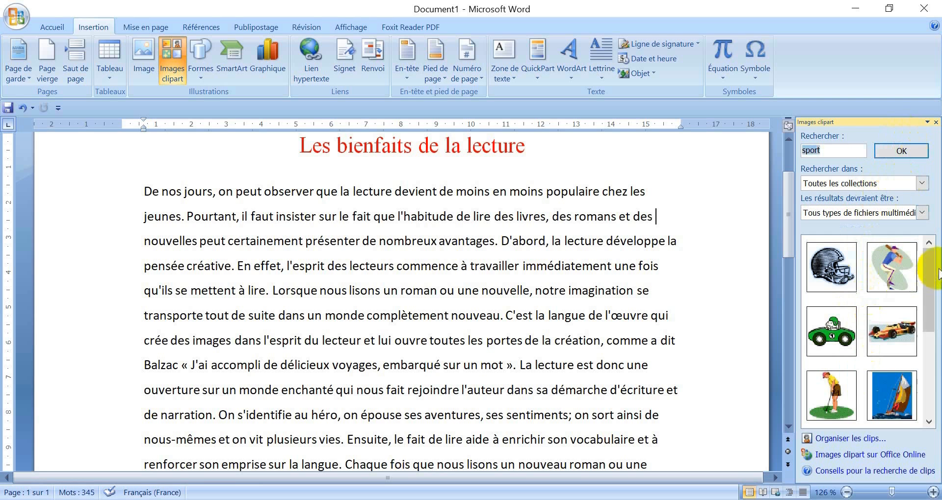
{"action": "scroll", "coordinate": [929, 272], "scroll_direction": "down", "scroll_amount": 2}
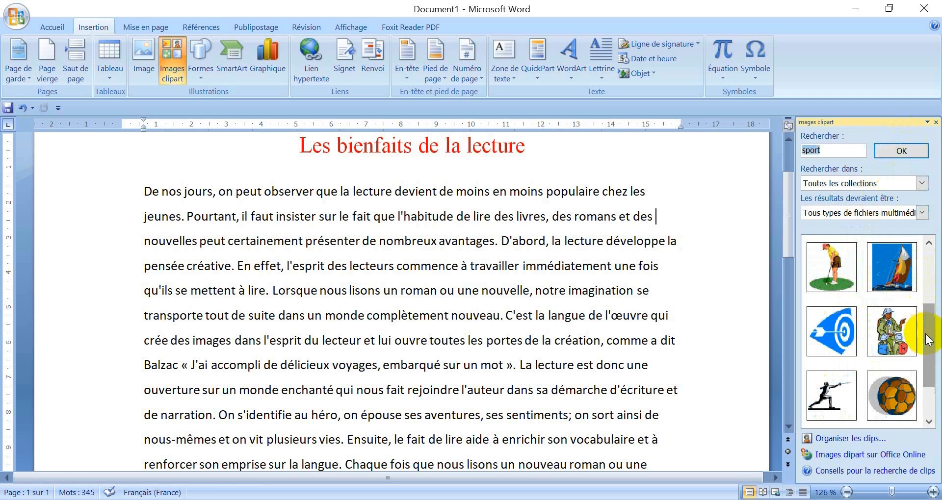
{"action": "scroll", "coordinate": [929, 362], "scroll_direction": "up", "scroll_amount": 2}
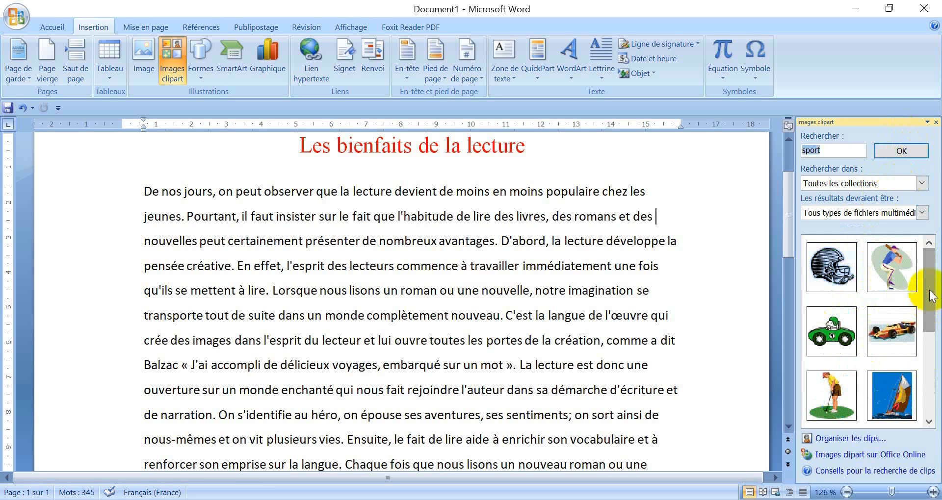
- Search the clip art for "animaux" and for "livre", and close the clip art pane
{"action": "type", "text": "animaux"}
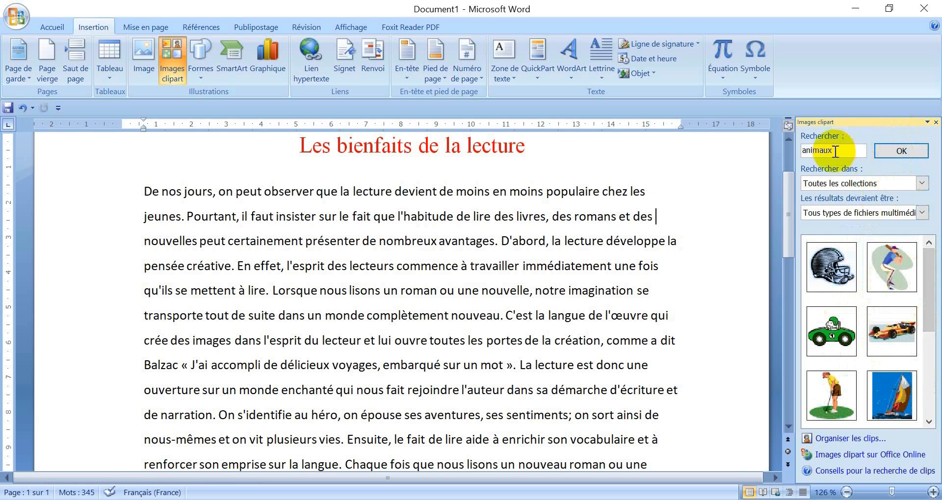
{"action": "left_click", "coordinate": [888, 153]}
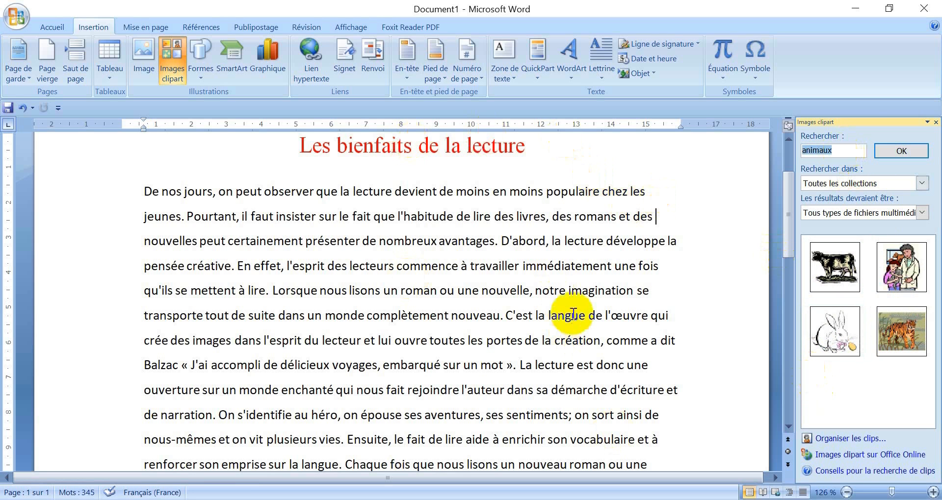
{"action": "type", "text": "livre"}
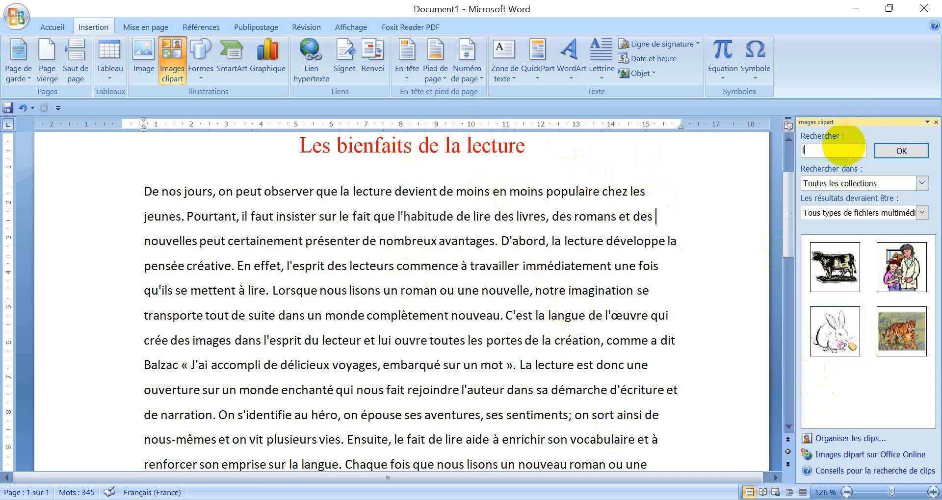
{"action": "left_click", "coordinate": [881, 147]}
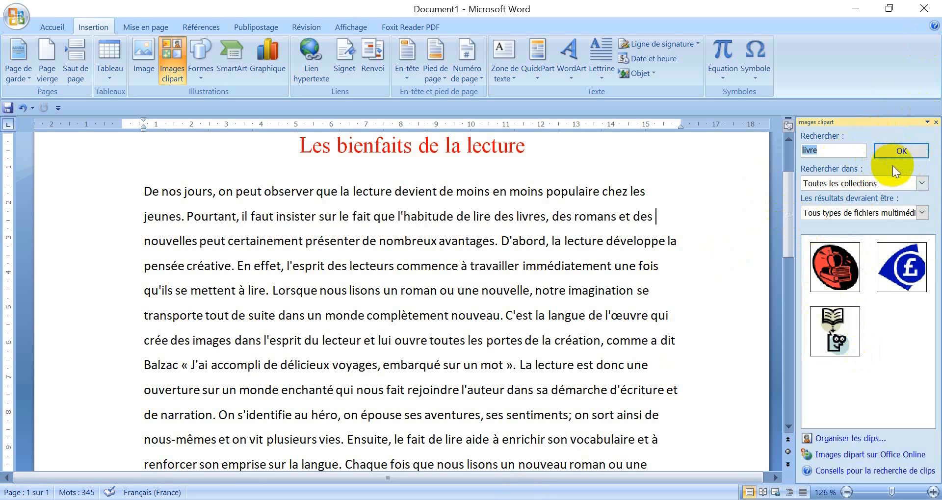
{"action": "left_click", "coordinate": [935, 123]}
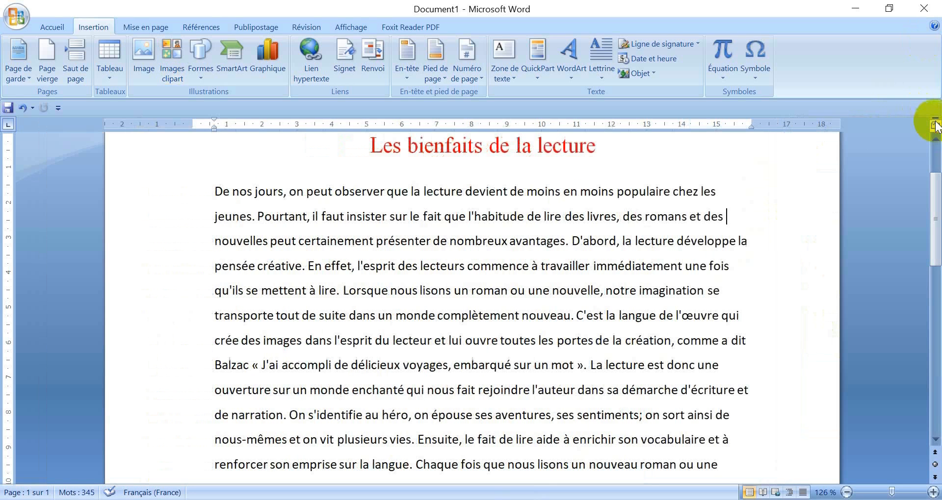
- Insert the picture 2019.11-Lire-Local.arbre2_-1072x536-1024x512 from the Pellicule folder at the cursor in the text
{"action": "left_click", "coordinate": [143, 51]}
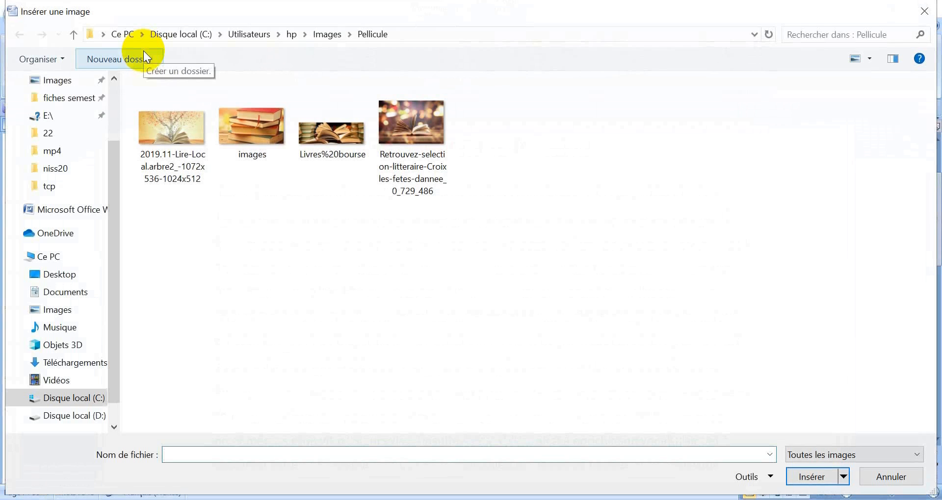
{"action": "left_click", "coordinate": [924, 11]}
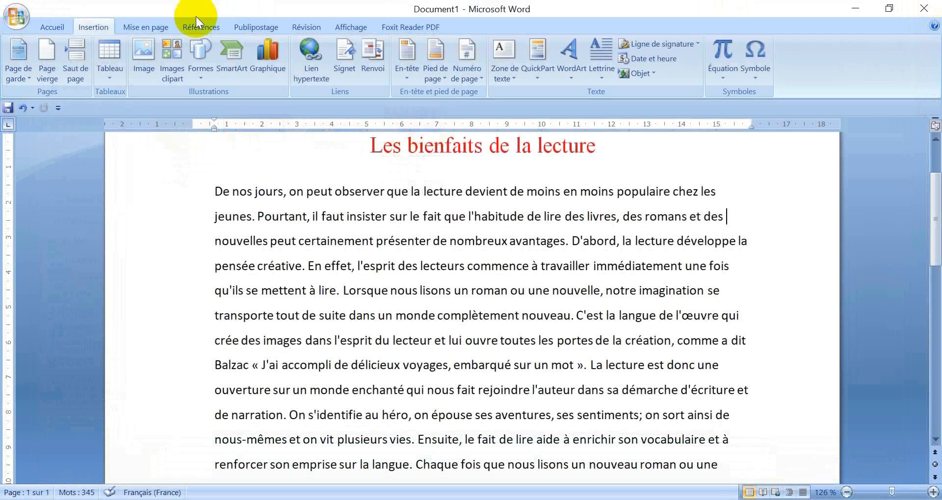
{"action": "left_click", "coordinate": [148, 64]}
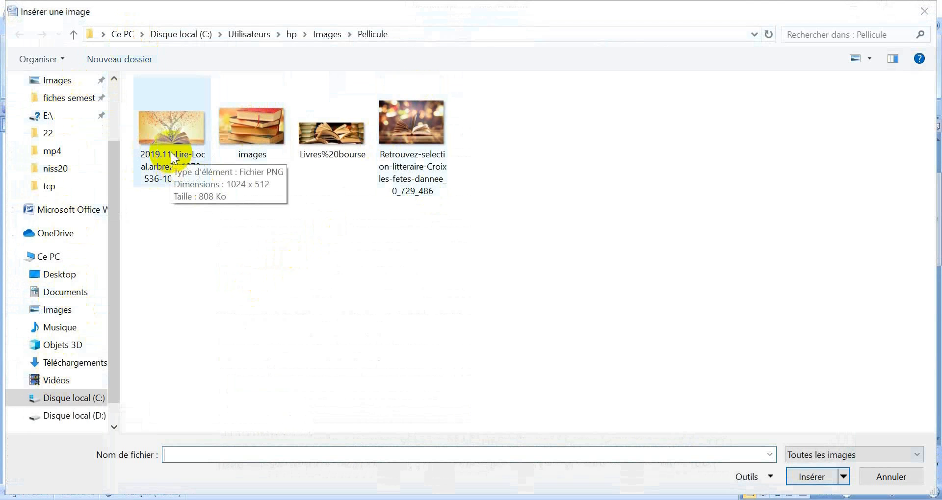
{"action": "left_click", "coordinate": [172, 119]}
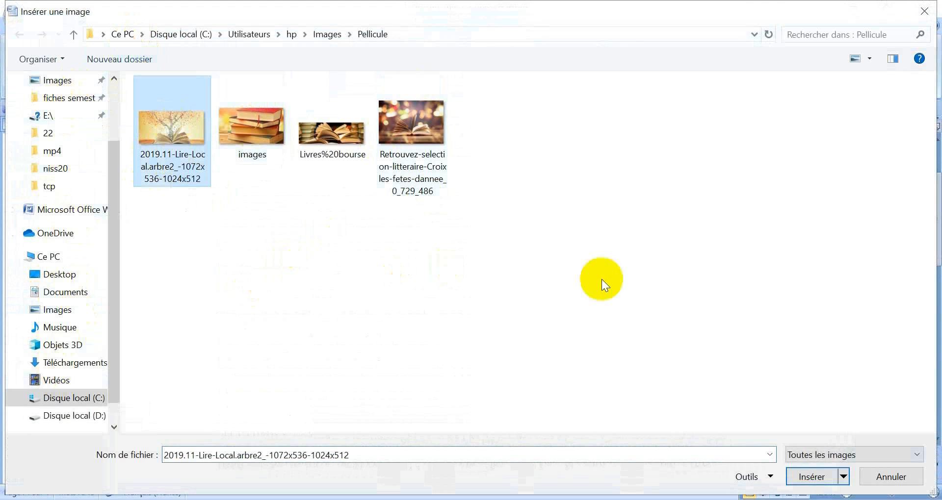
{"action": "left_click", "coordinate": [810, 476]}
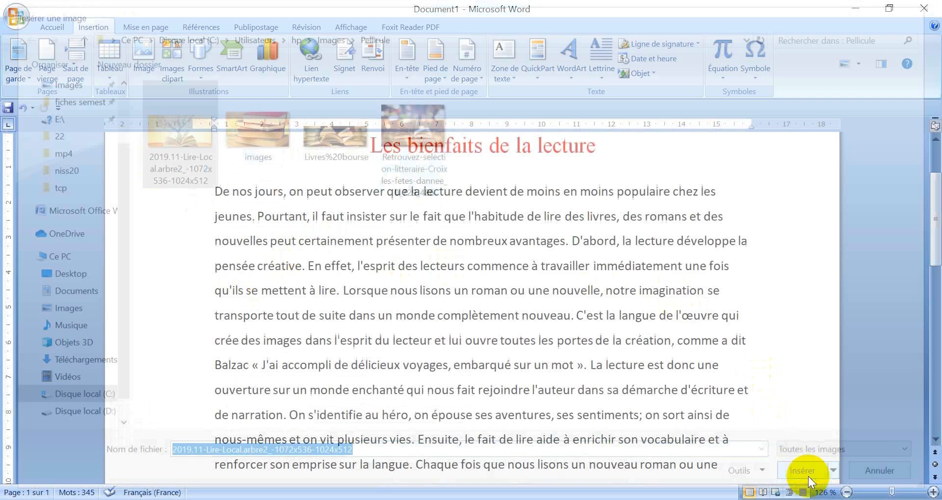
- Move the inserted picture down through the text and back up to just after "En effet, l'espr"
{"action": "mouse_move", "coordinate": [934, 195]}
{"action": "left_mouse_down"}
{"action": "mouse_move", "coordinate": [934, 263]}
{"action": "mouse_move", "coordinate": [934, 194]}
{"action": "mouse_move", "coordinate": [934, 204]}
{"action": "left_mouse_up"}
{"action": "left_click_drag", "start_coordinate": [511, 301], "coordinate": [509, 417]}
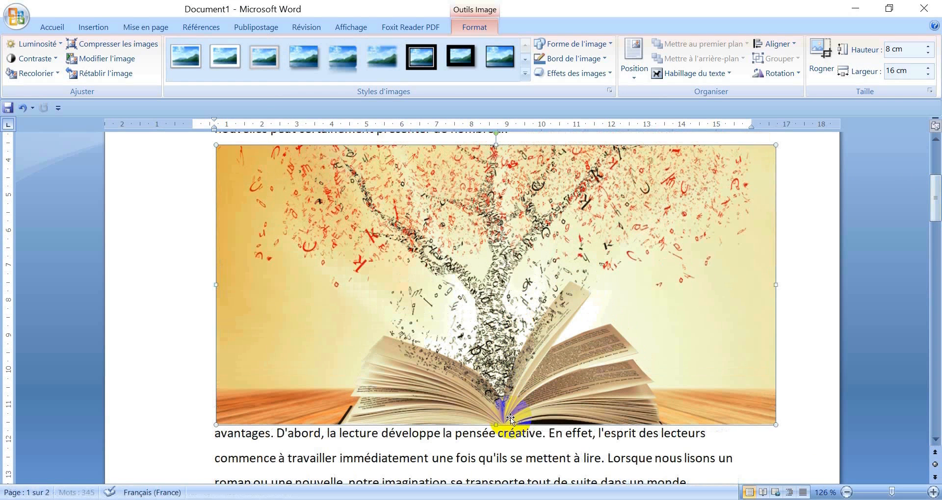
{"action": "scroll", "coordinate": [485, 407], "scroll_direction": "down", "scroll_amount": 1}
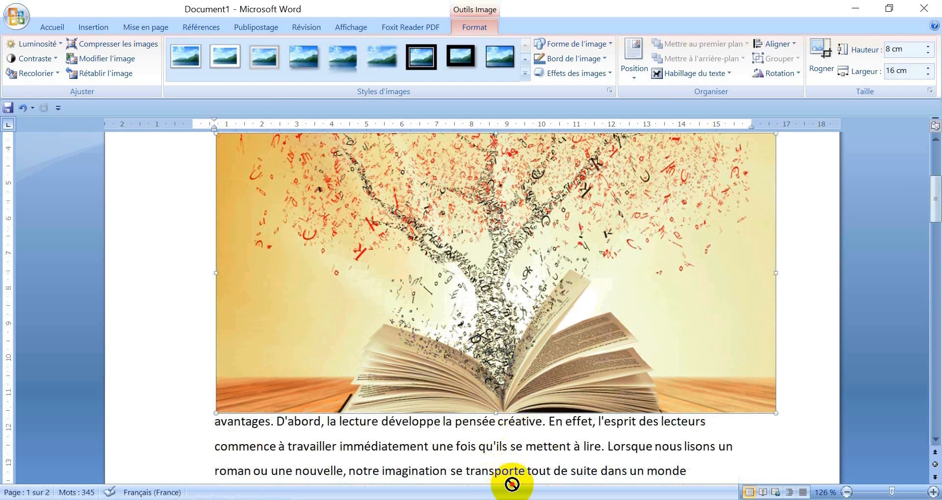
{"action": "left_click_drag", "start_coordinate": [486, 339], "coordinate": [689, 471]}
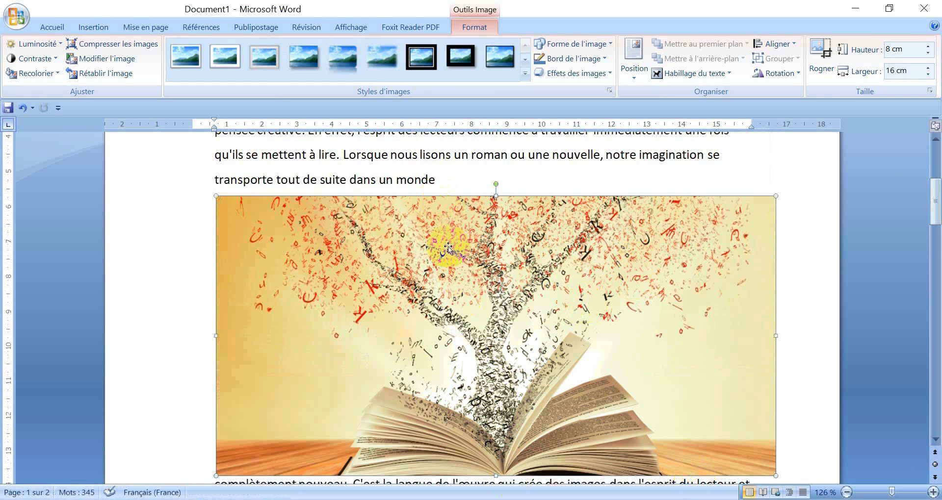
{"action": "left_click_drag", "start_coordinate": [446, 247], "coordinate": [387, 152]}
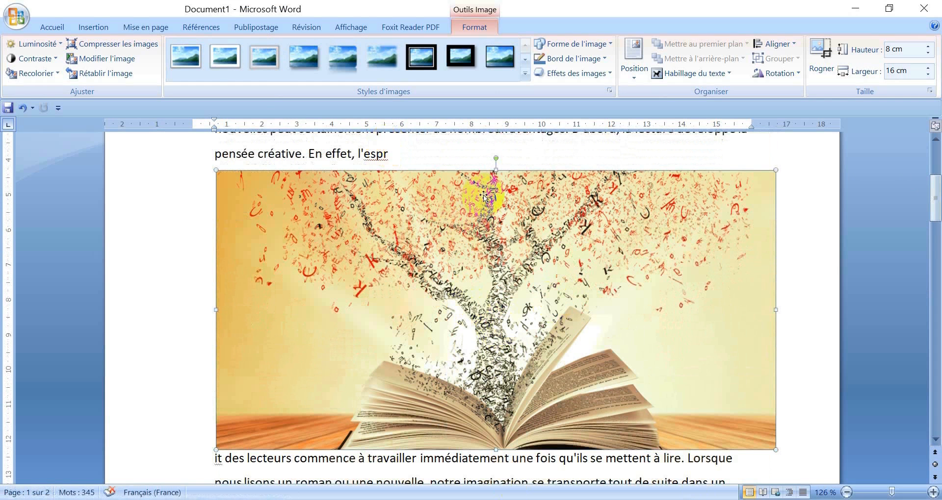
- Preview the picture's brightness and contrast levels, choosing 0 % (Normal) for brightness and leaving contrast unset
{"action": "left_click", "coordinate": [46, 43]}
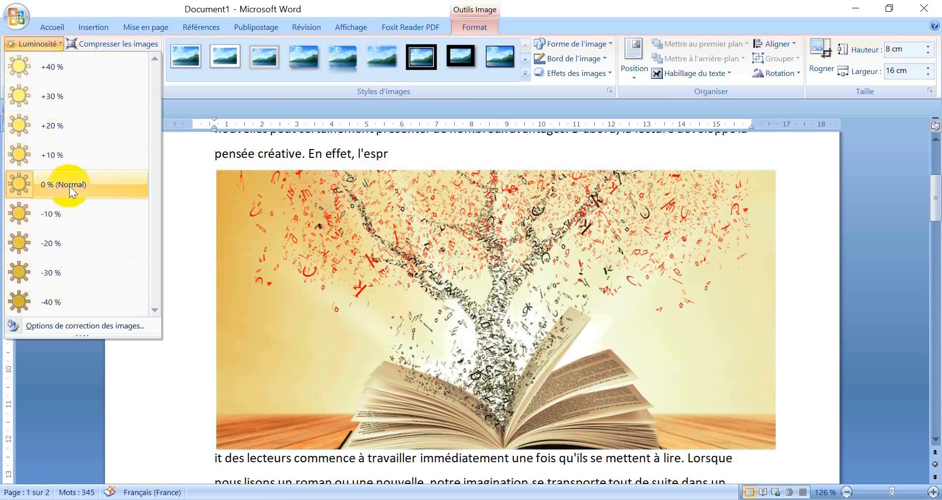
{"action": "left_click", "coordinate": [69, 186]}
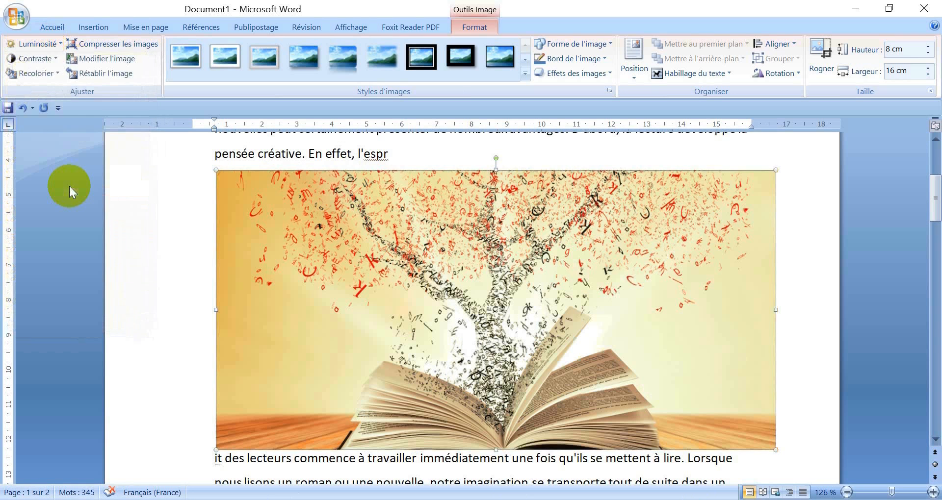
{"action": "left_click", "coordinate": [55, 53]}
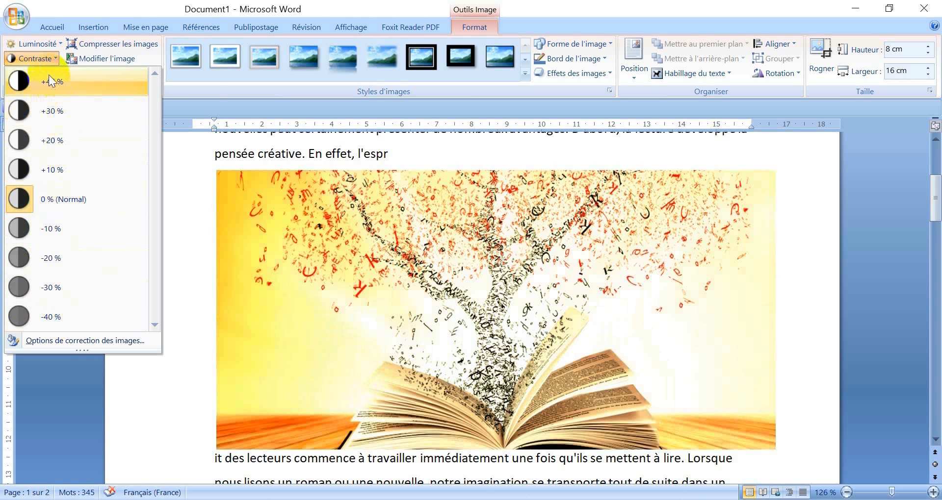
{"action": "left_click", "coordinate": [199, 89]}
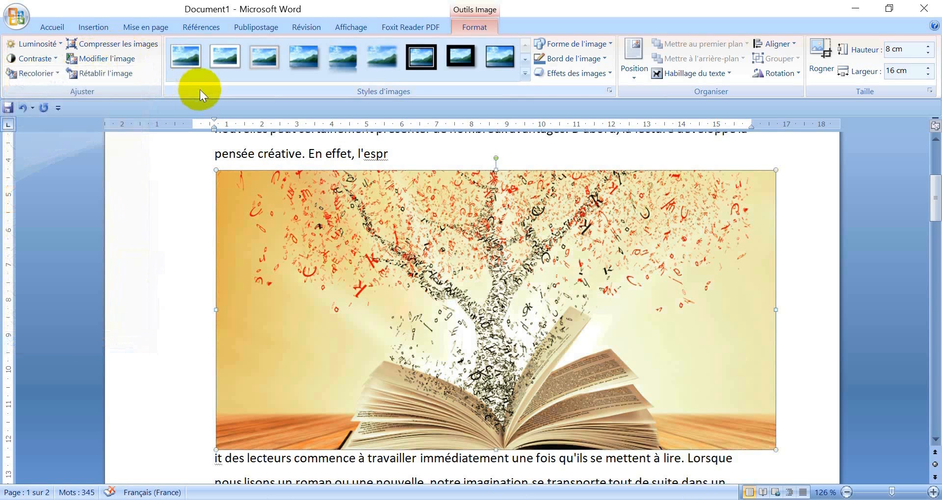
- Replace the tree-and-book picture with the picture Livres%20bourse from the Pellicule folder
{"action": "left_click", "coordinate": [120, 59]}
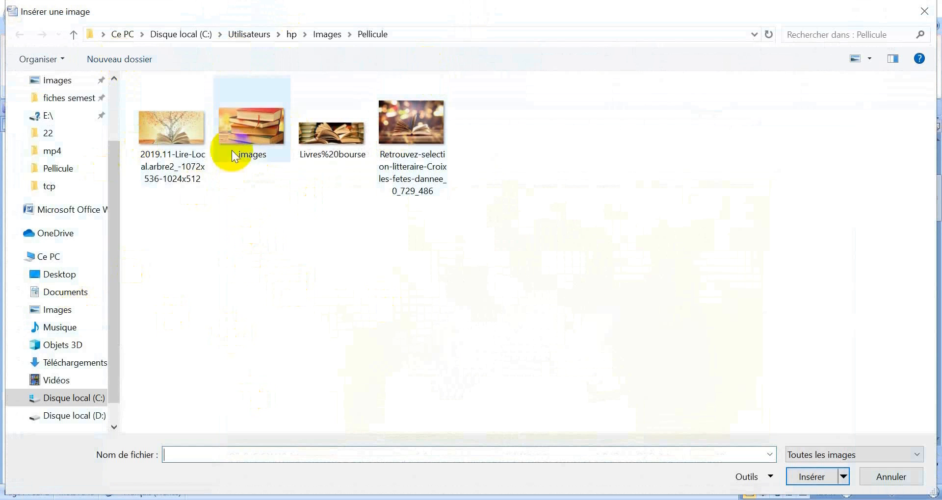
{"action": "left_click", "coordinate": [266, 125]}
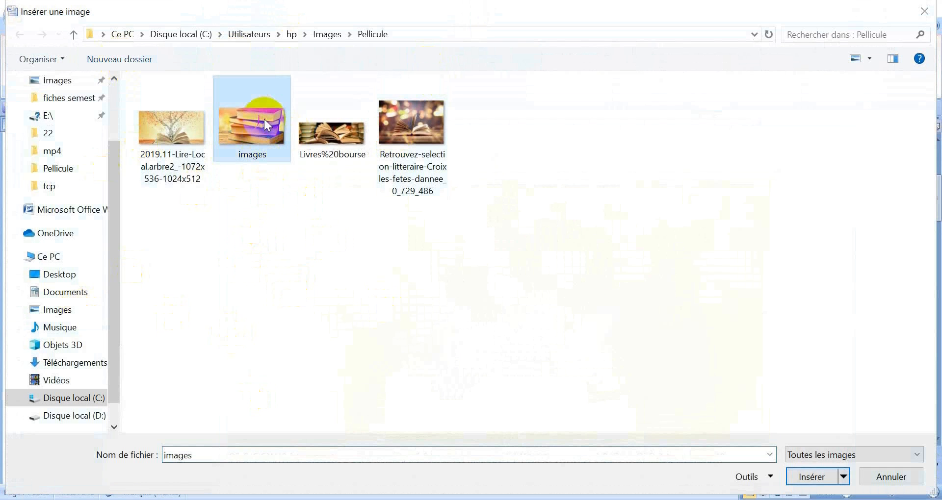
{"action": "left_click", "coordinate": [439, 120]}
{"action": "left_click", "coordinate": [369, 125]}
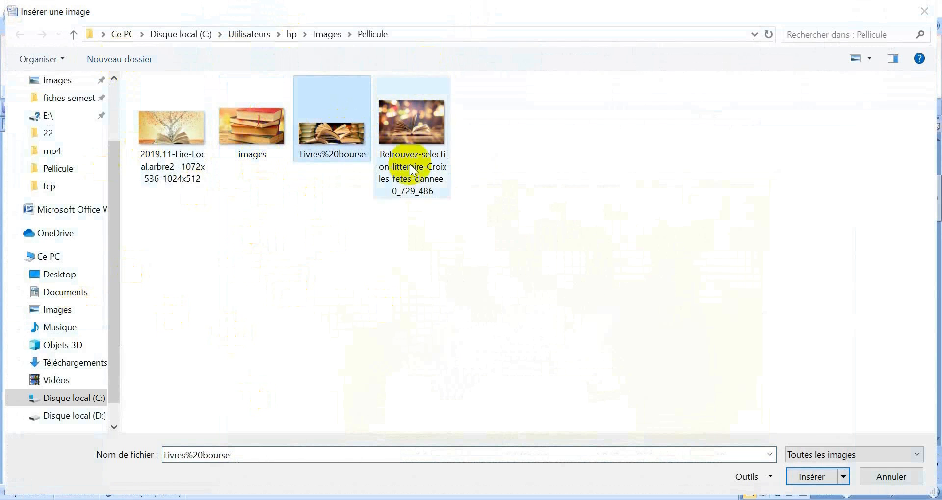
{"action": "left_click", "coordinate": [809, 476]}
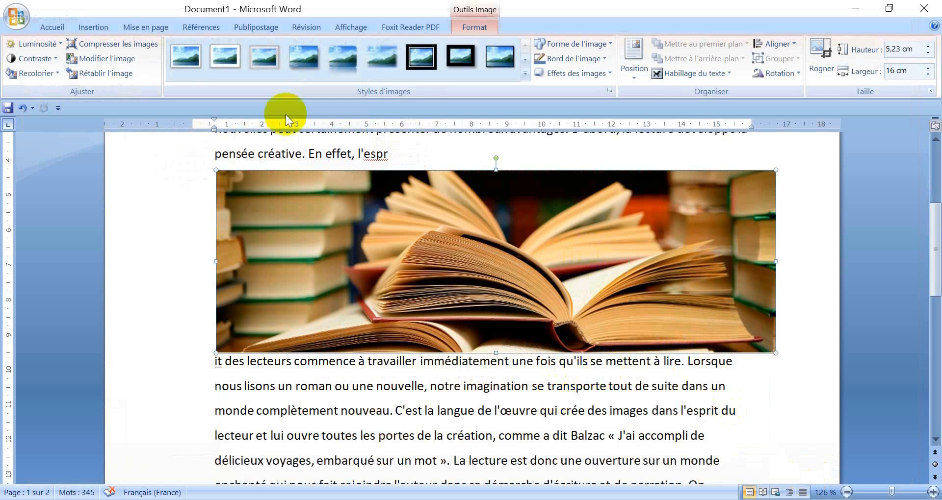
- Preview the brightness and contrast levels on the replacement book picture, including -30 % brightness and -40 % contrast, without applying any
{"action": "left_click", "coordinate": [56, 44]}
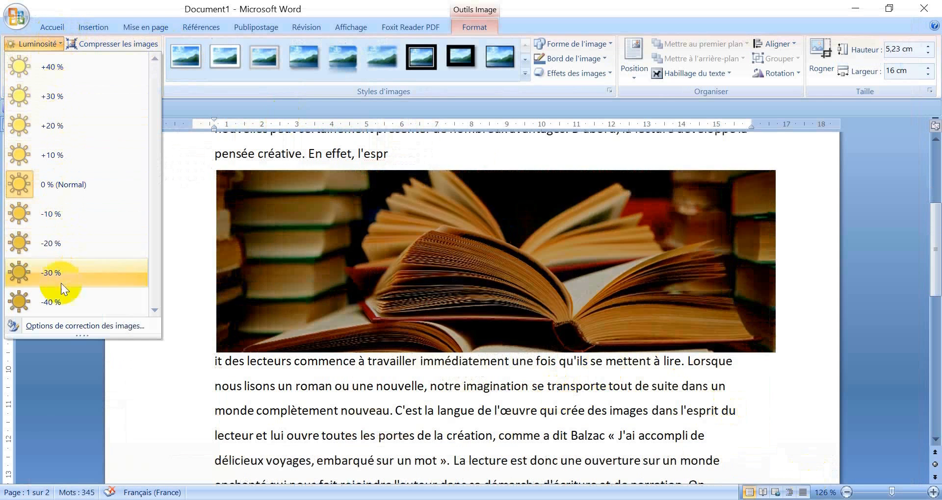
{"action": "left_click", "coordinate": [57, 373]}
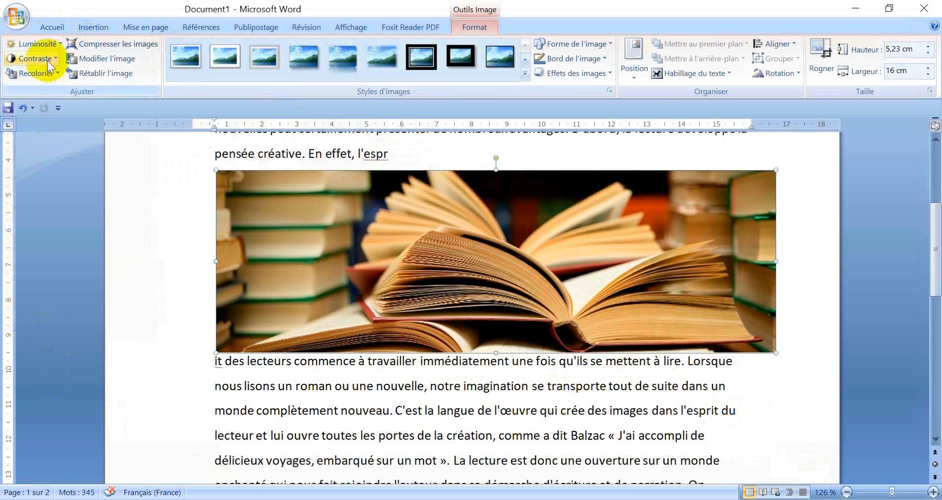
{"action": "left_click", "coordinate": [46, 60]}
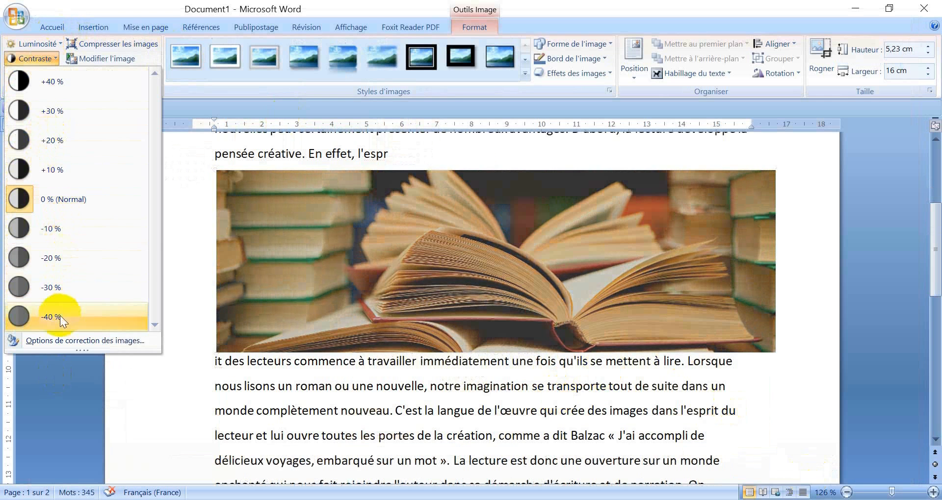
{"action": "left_click", "coordinate": [52, 441]}
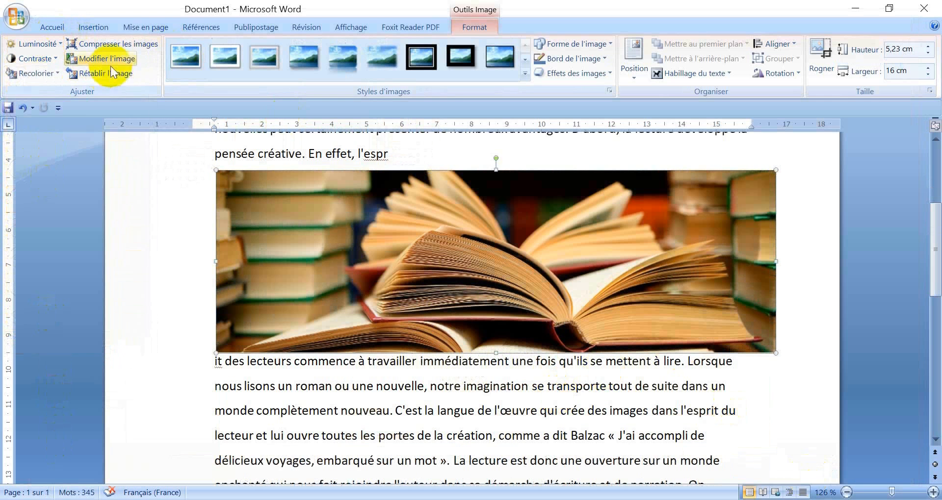